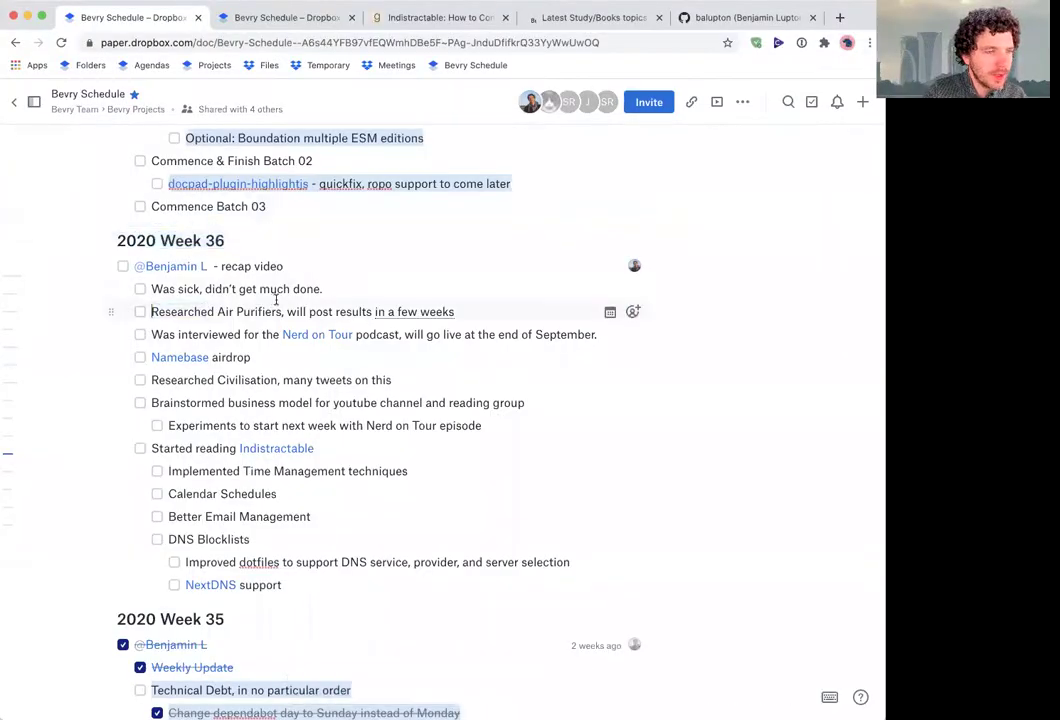
# Highlight the being-sick line, then insert a comma right after 'Purifiers'.
pyautogui.moveTo(324, 290); pyautogui.dragTo(180, 289)
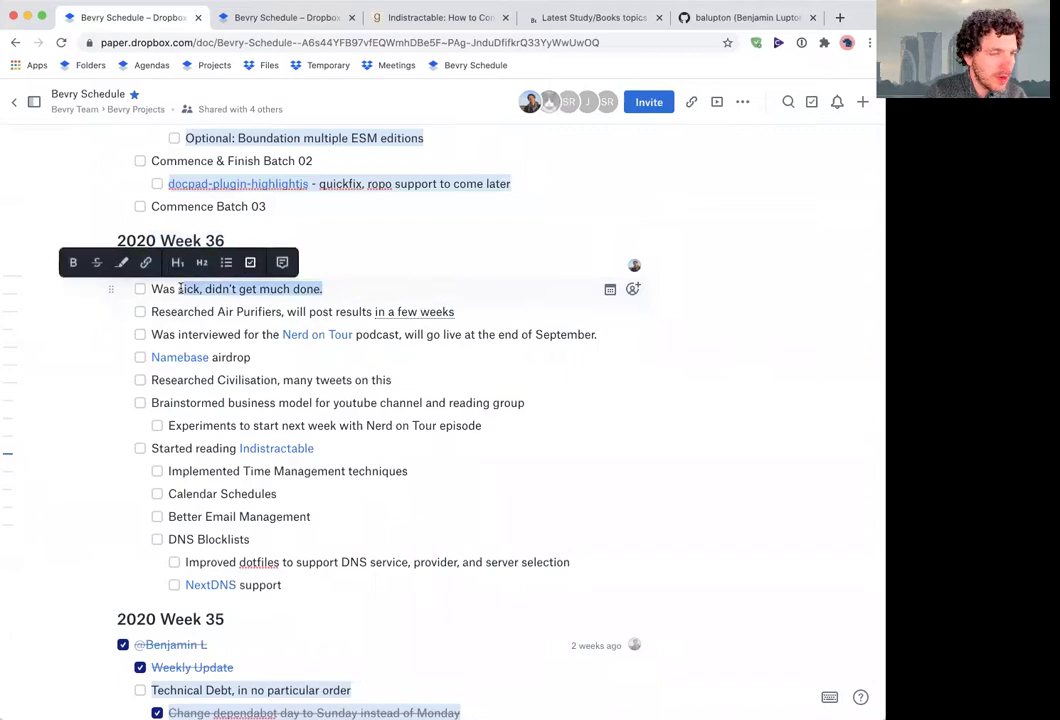
pyautogui.moveTo(324, 290); pyautogui.dragTo(184, 289)
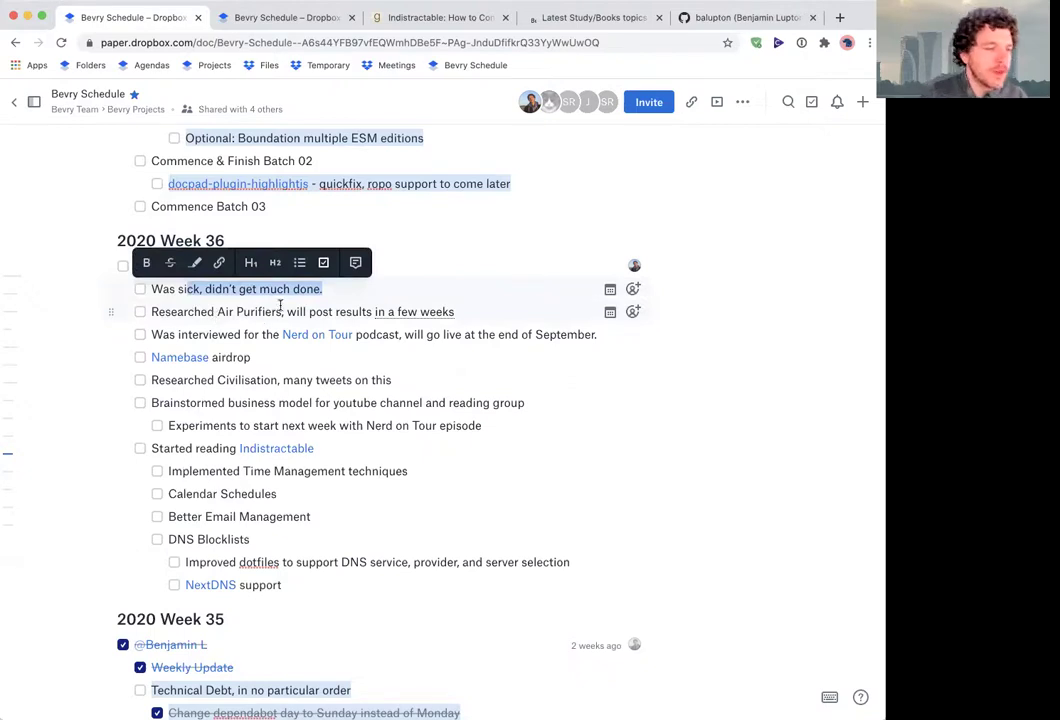
pyautogui.click(256, 312)
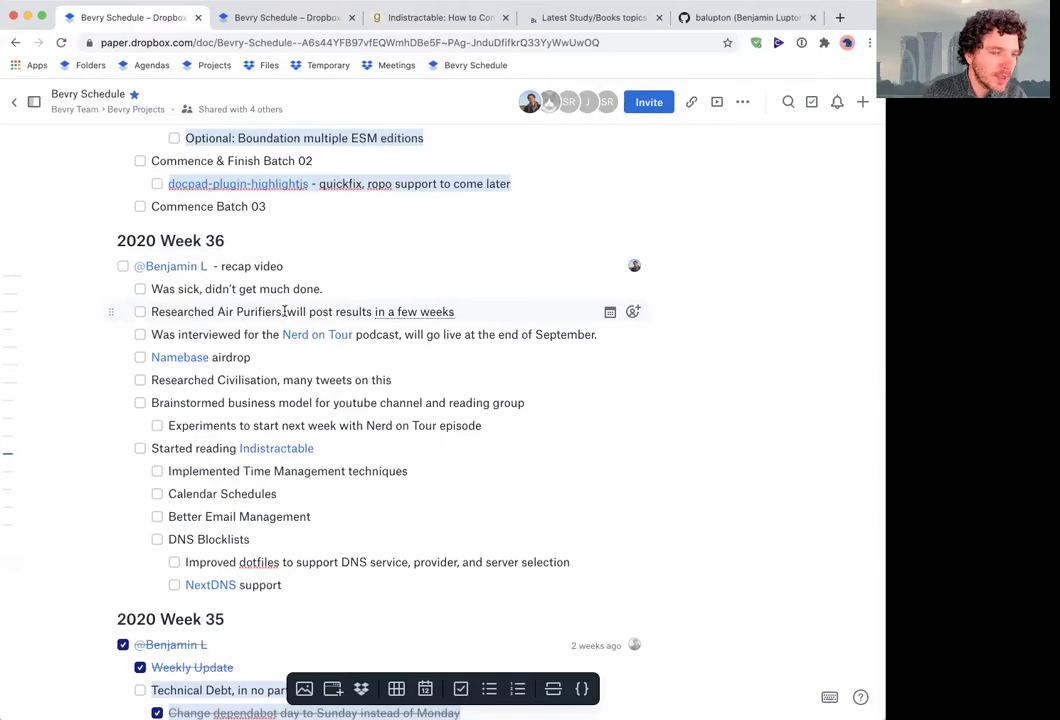
pyautogui.click(284, 312)
pyautogui.write(',')
# Review the posting-results phrase, preview the Nerd on Tour link, and highlight the end-of-September words.
pyautogui.moveTo(289, 312); pyautogui.dragTo(497, 310)
pyautogui.click(455, 312)
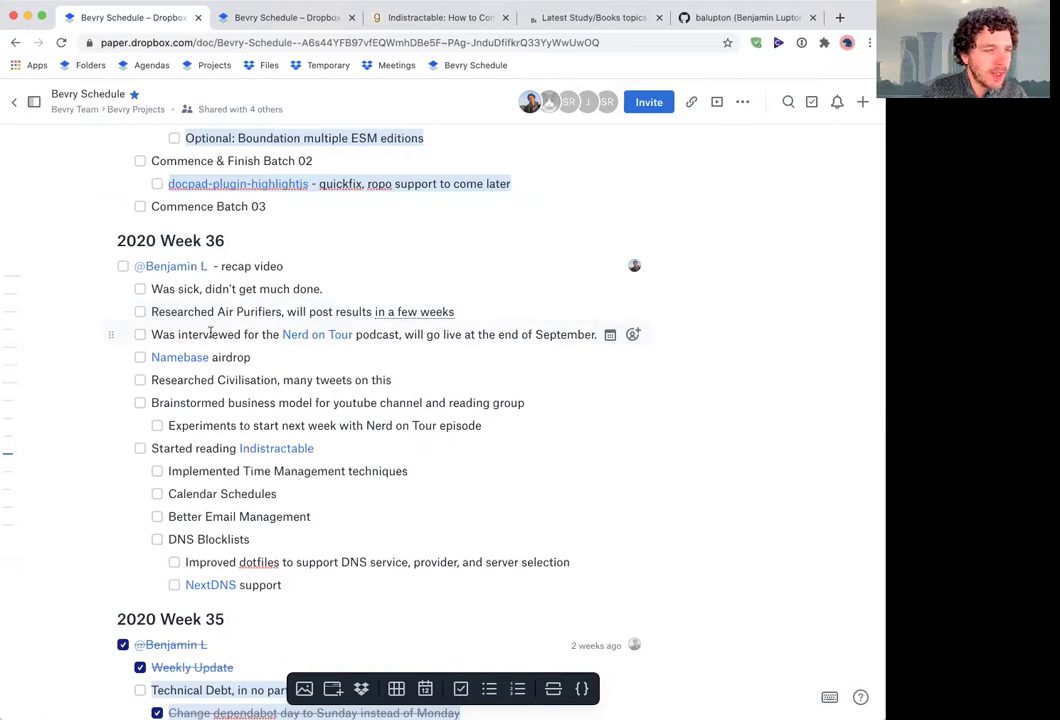
pyautogui.moveTo(339, 336)
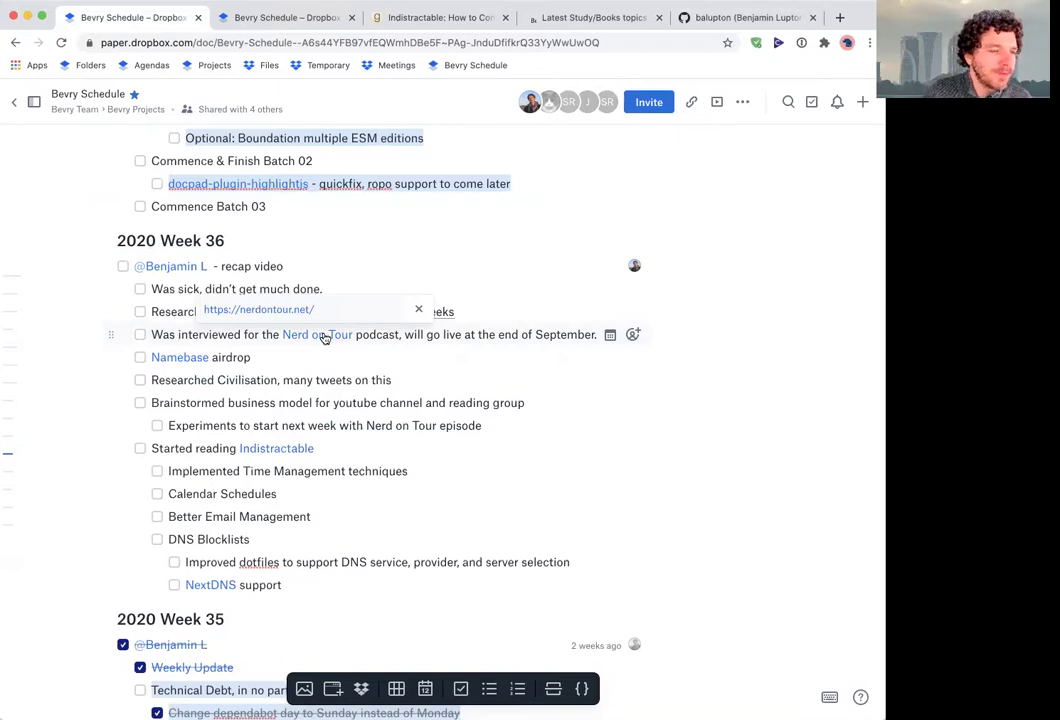
pyautogui.moveTo(470, 335); pyautogui.dragTo(596, 335)
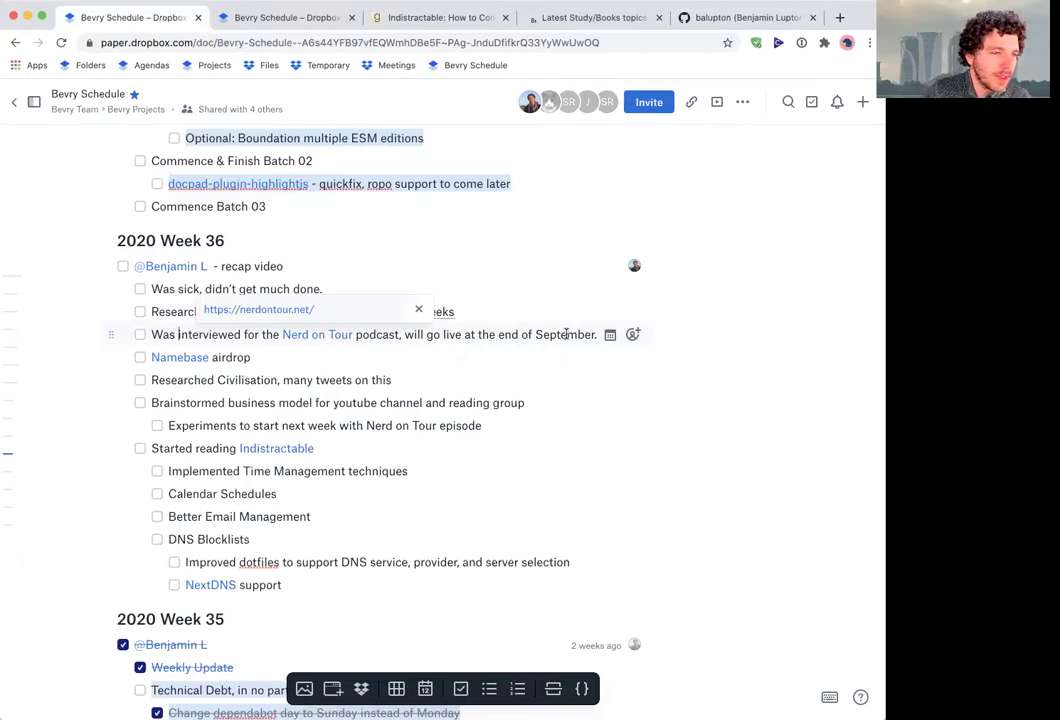
# Review the Namebase airdrop item by selecting its text and the word 'airdrop'.
pyautogui.click(255, 358)
pyautogui.moveTo(266, 357); pyautogui.dragTo(148, 357)
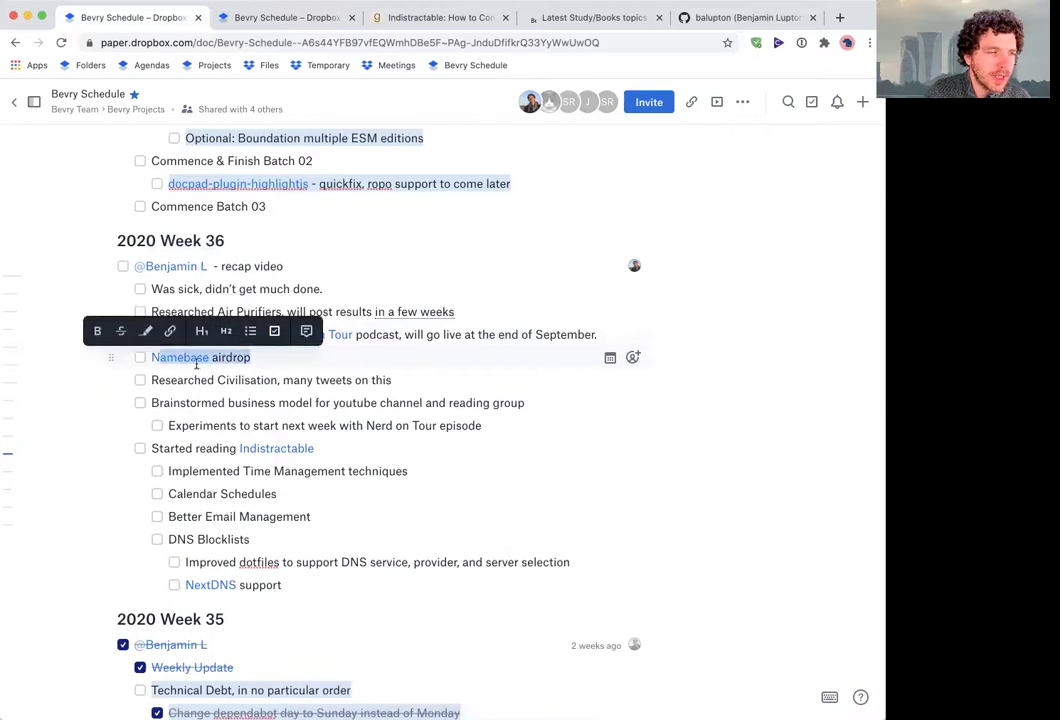
pyautogui.click(246, 360)
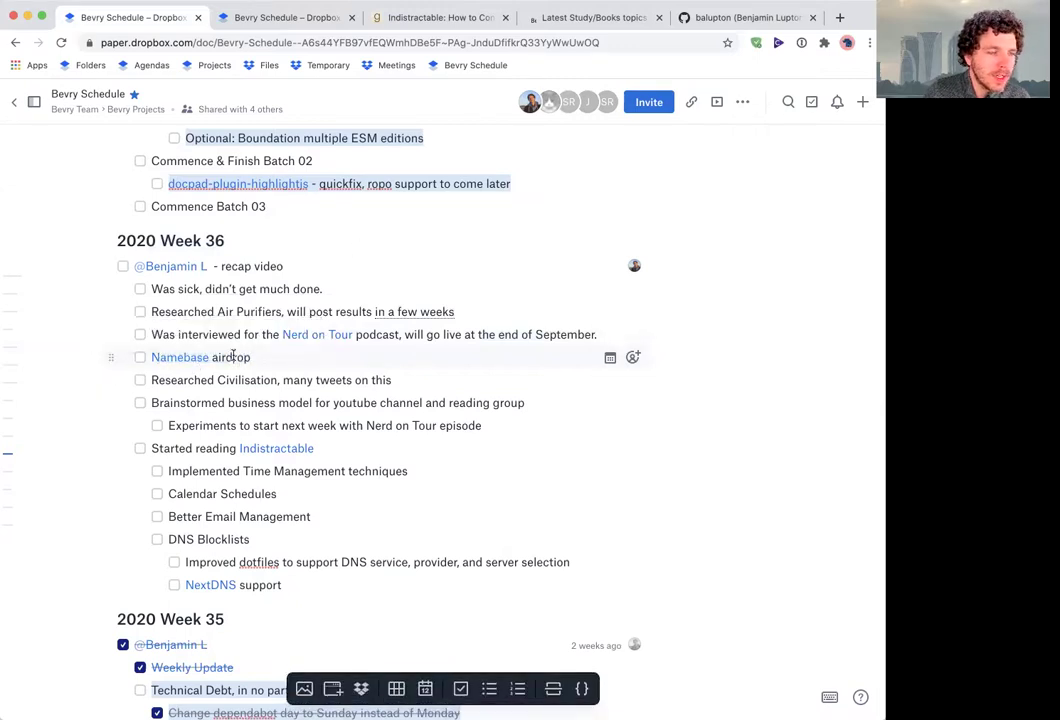
pyautogui.doubleClick(233, 357)
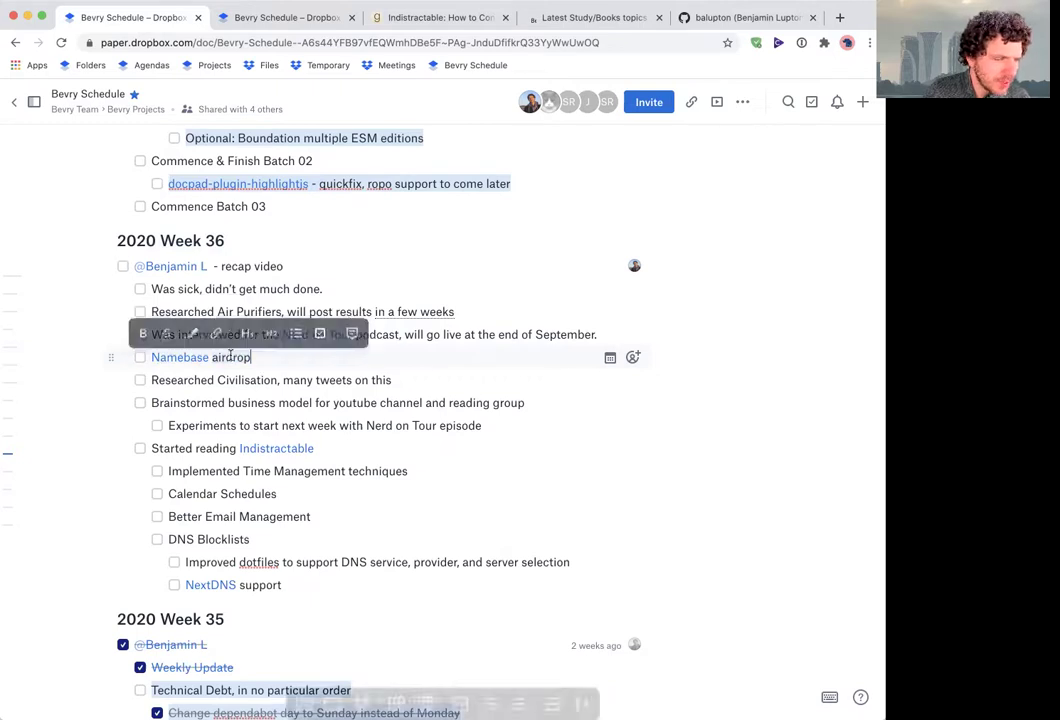
pyautogui.click(226, 355)
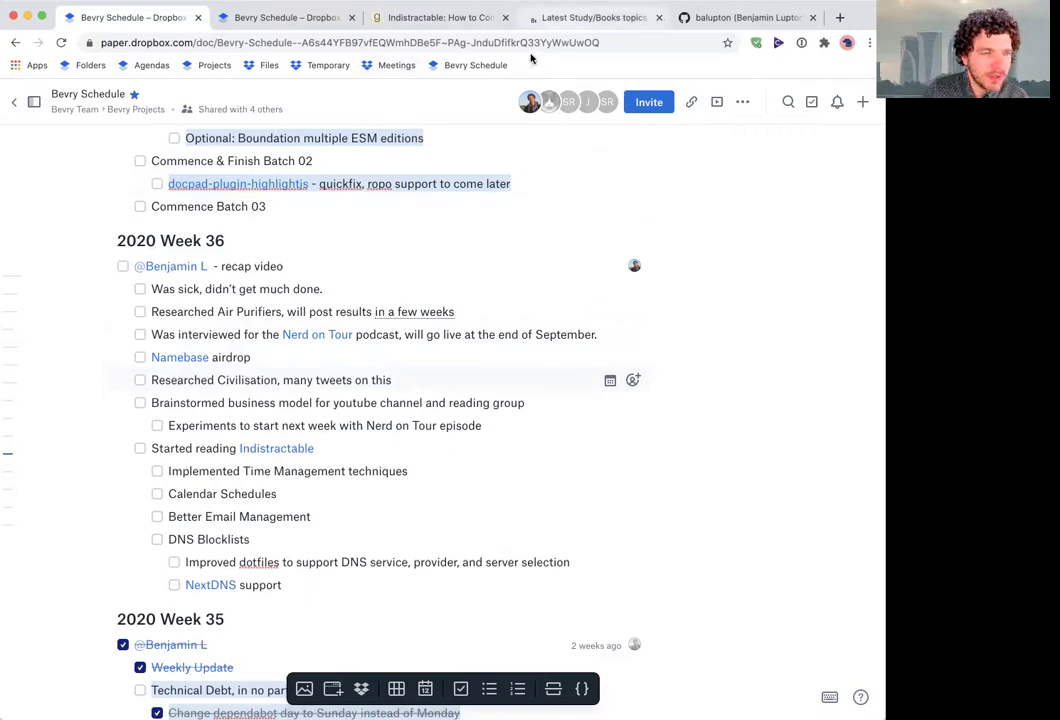
# Review the Civilisation and Brainstormed items by highlighting their words.
pyautogui.doubleClick(244, 383)
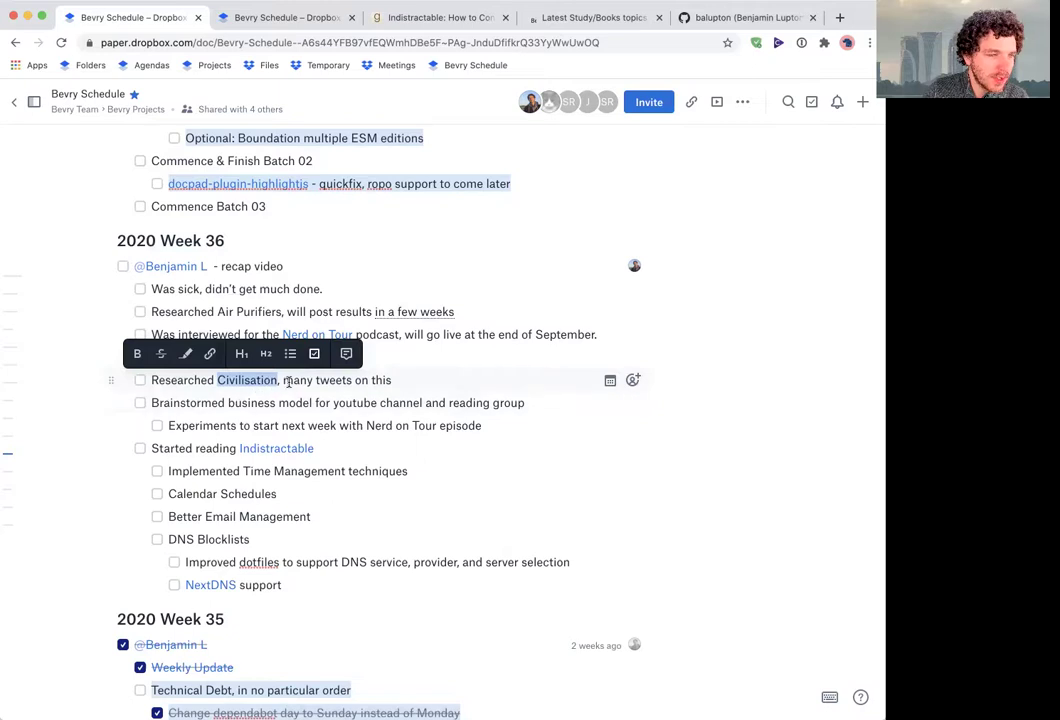
pyautogui.click(288, 381)
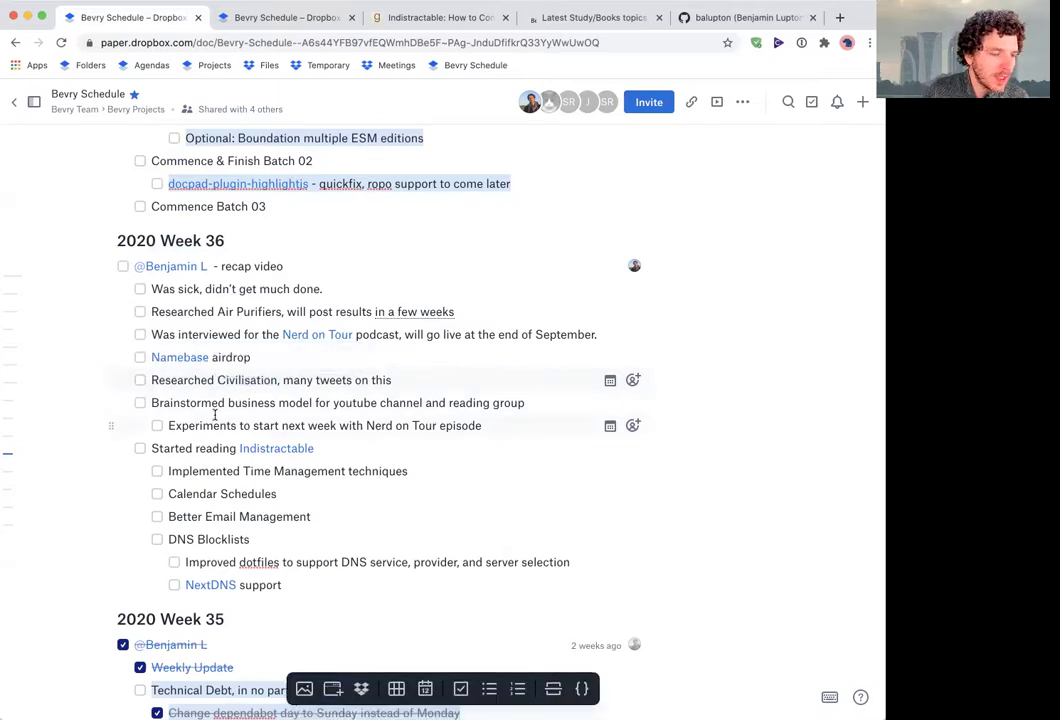
pyautogui.scroll(-1, 190, 405)
pyautogui.click(164, 394)
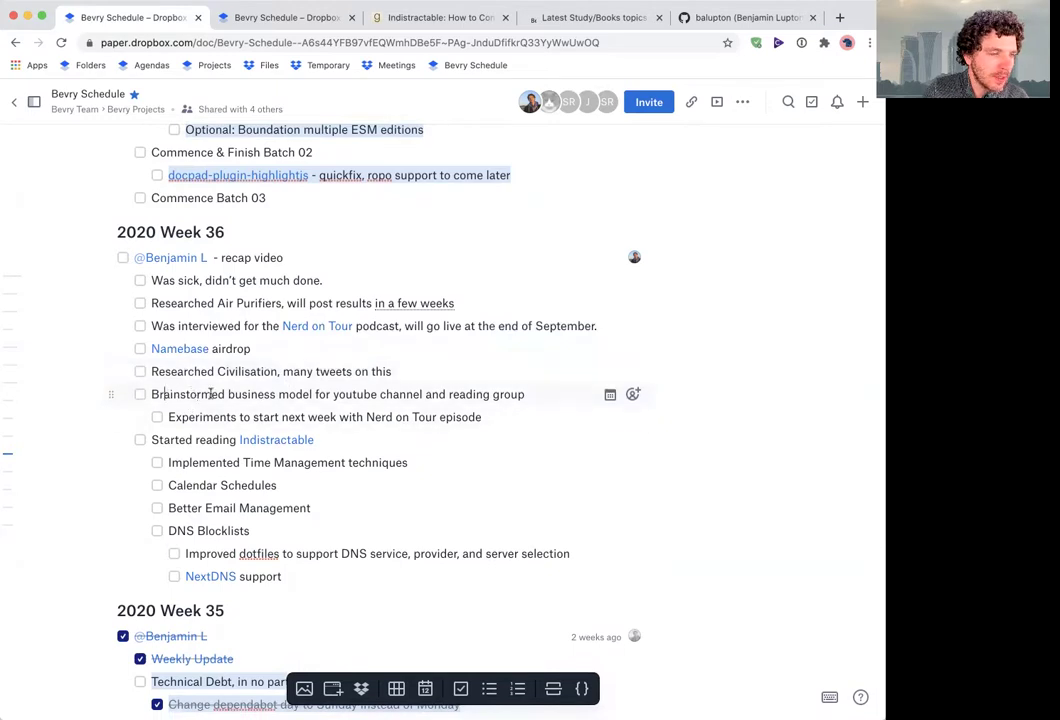
pyautogui.moveTo(211, 394); pyautogui.dragTo(290, 394)
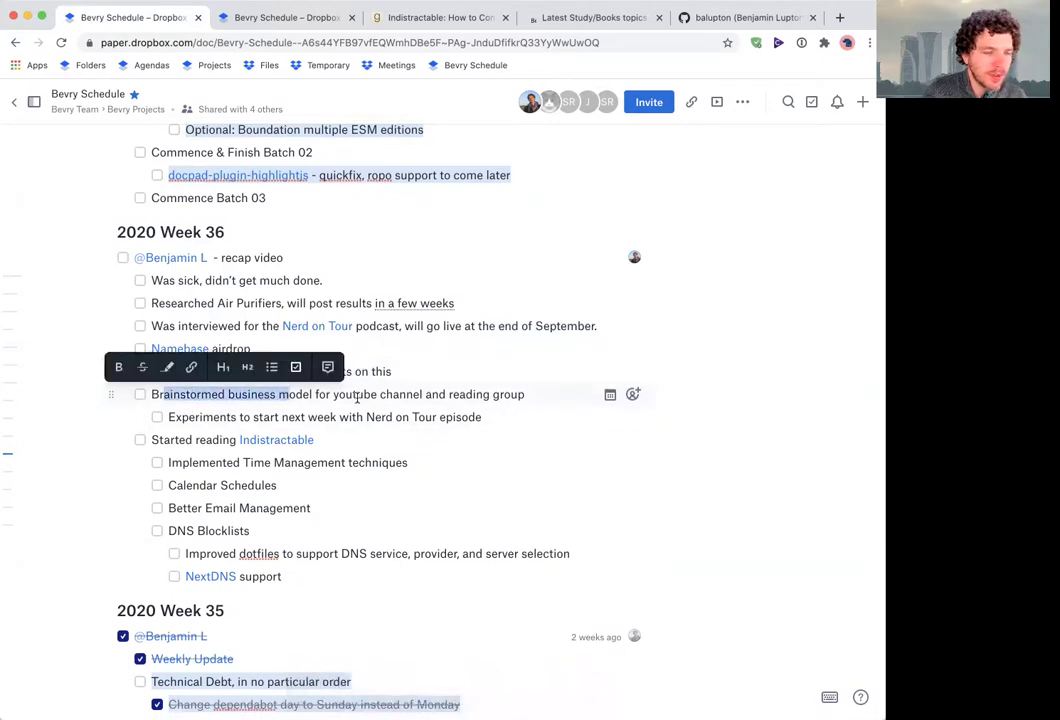
pyautogui.click(357, 396)
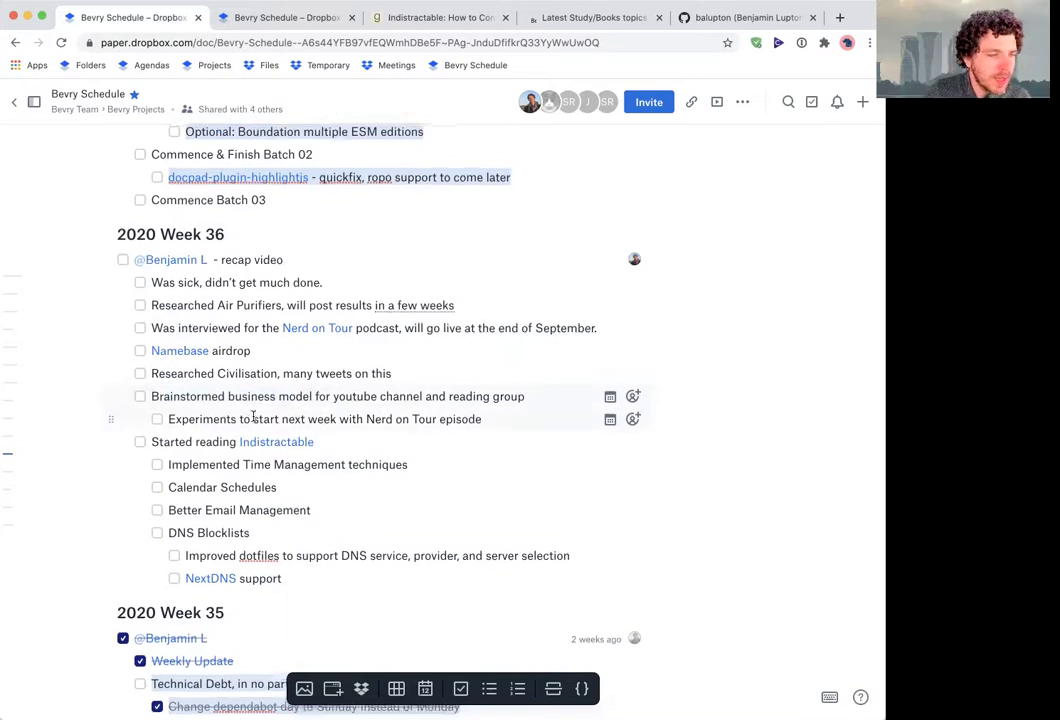
# Highlight Nerd on Tour in the Experiments item, then switch to the Goodreads Indistractable tab.
pyautogui.scroll(1, 253, 416)
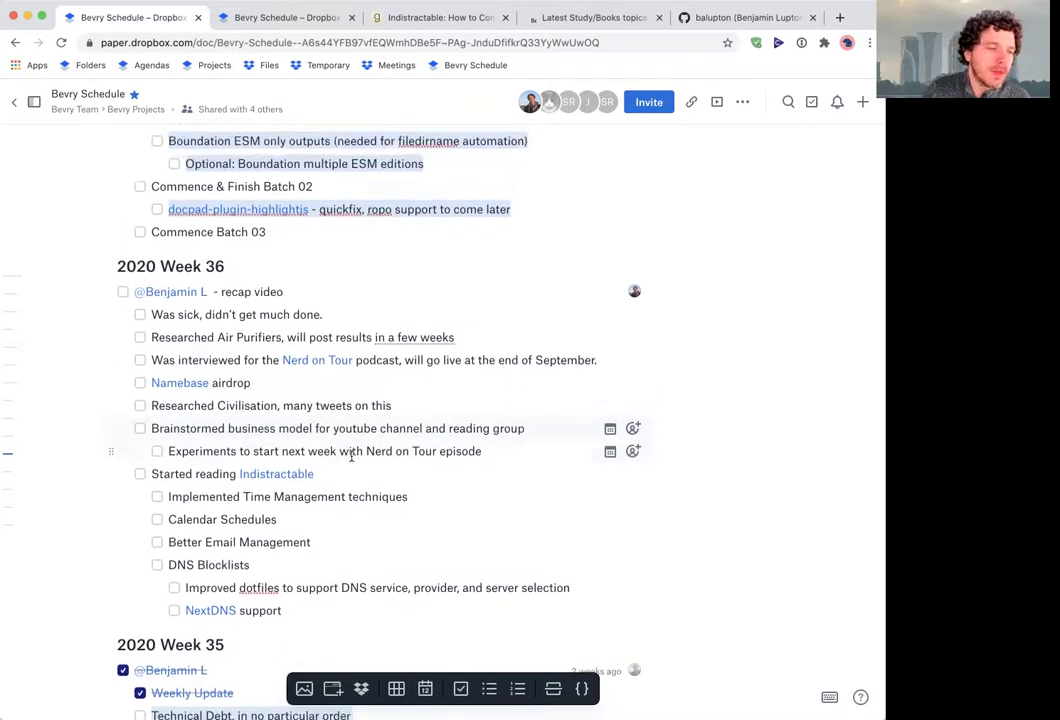
pyautogui.moveTo(419, 449); pyautogui.dragTo(414, 451)
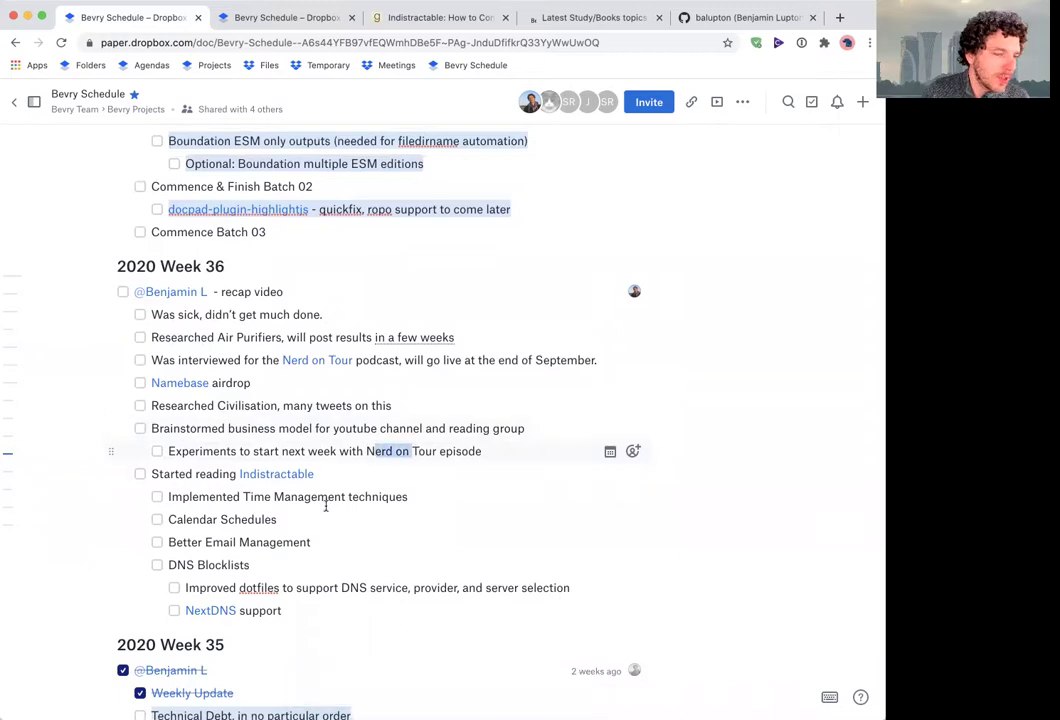
pyautogui.click(168, 518)
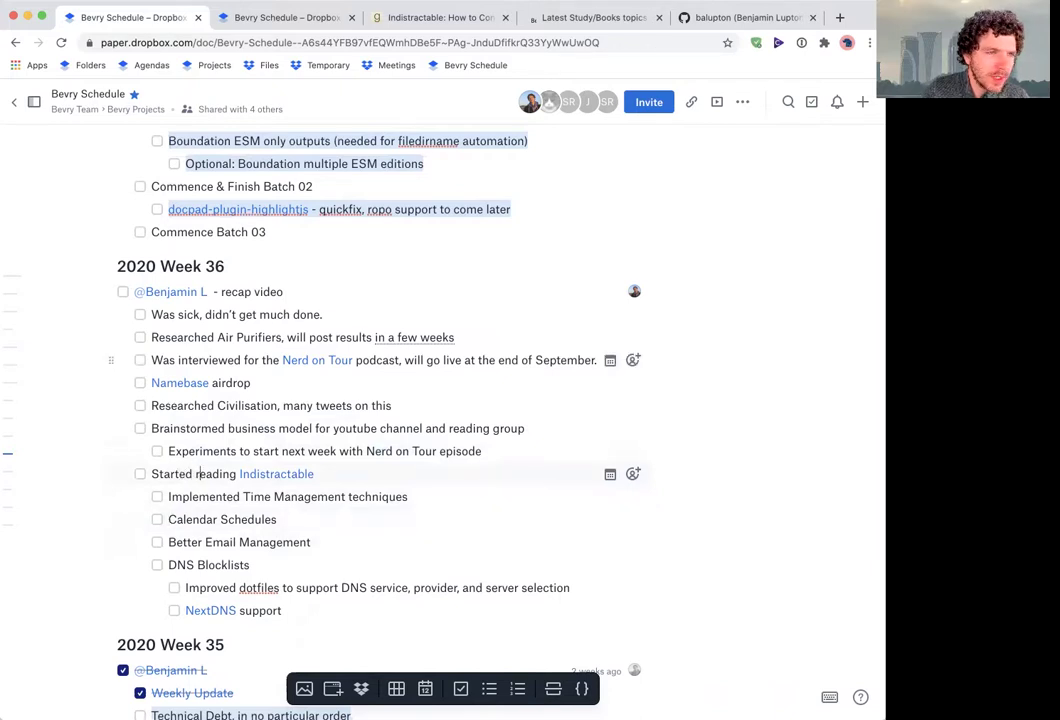
pyautogui.press('super+3')
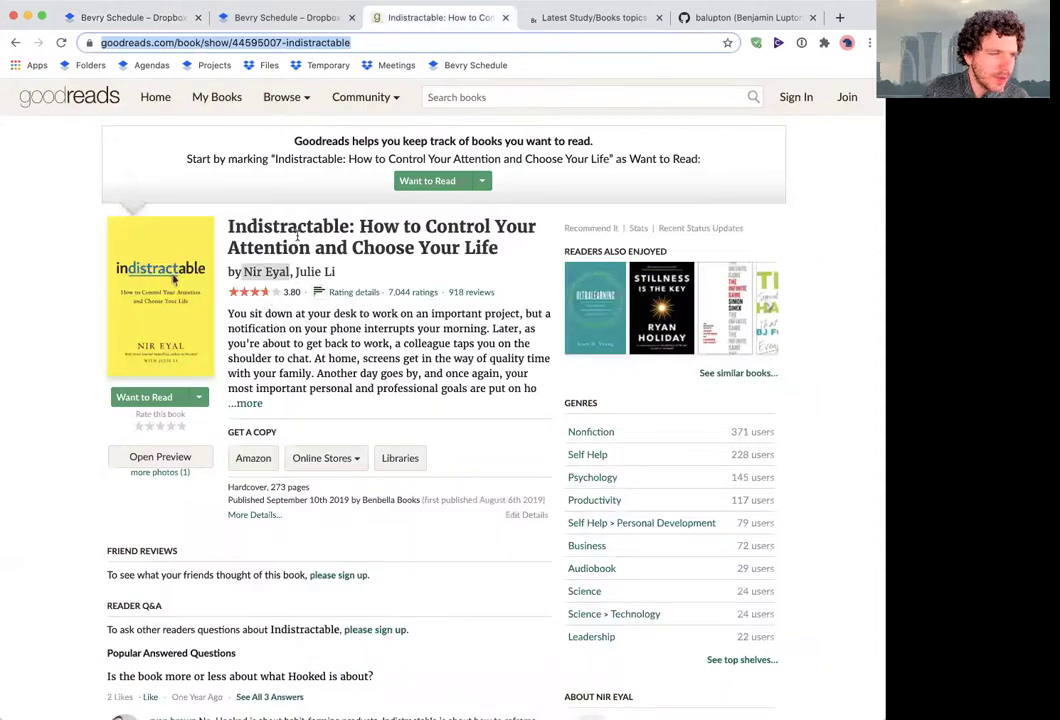
# Focus the Goodreads Indistractable page, then go back to the Bevry Schedule tab.
pyautogui.click(241, 307)
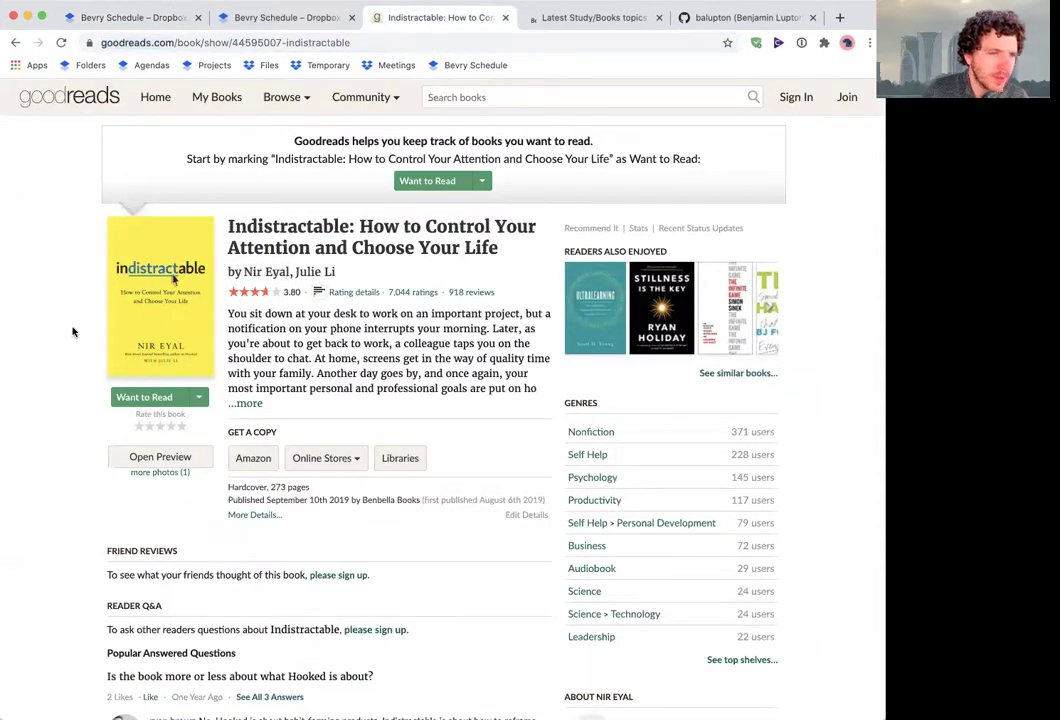
pyautogui.click(118, 18)
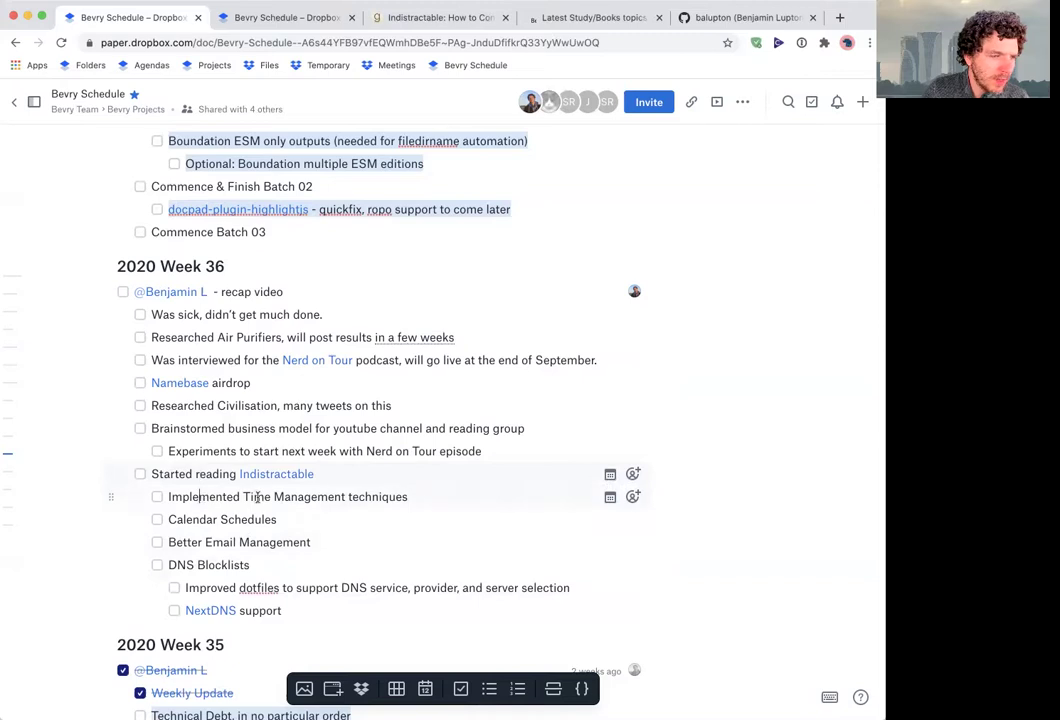
# Highlight Time Management and 'Schedules' in the Implemented and Calendar Schedules items.
pyautogui.moveTo(198, 497); pyautogui.dragTo(340, 497)
pyautogui.click(283, 519)
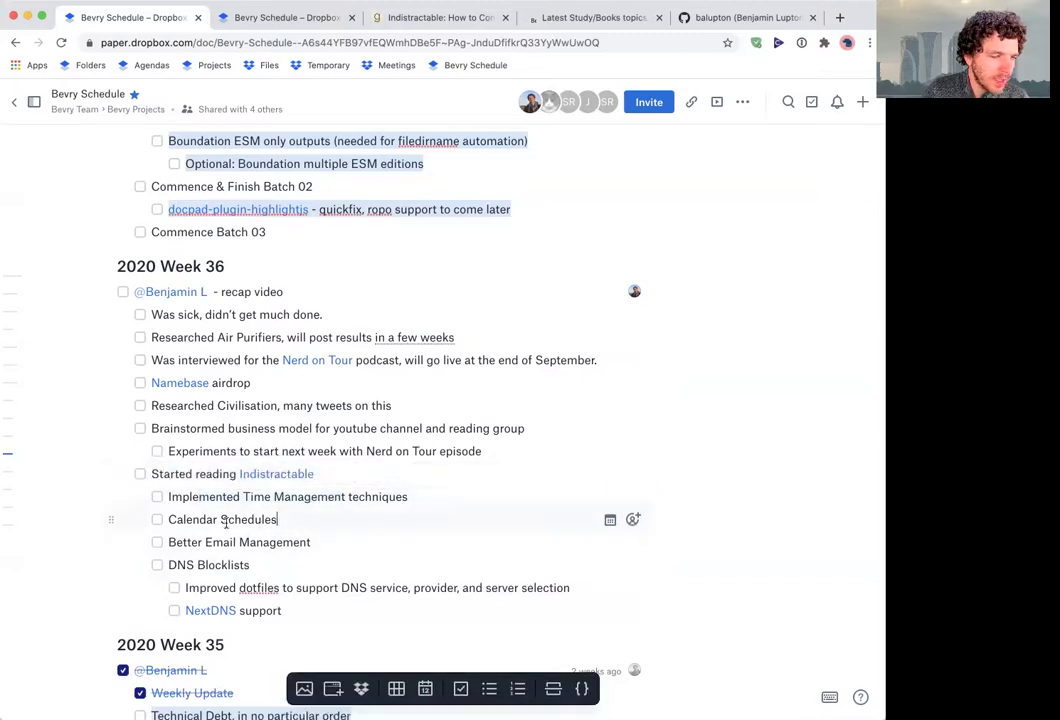
pyautogui.moveTo(277, 519); pyautogui.dragTo(215, 519)
pyautogui.click(267, 564)
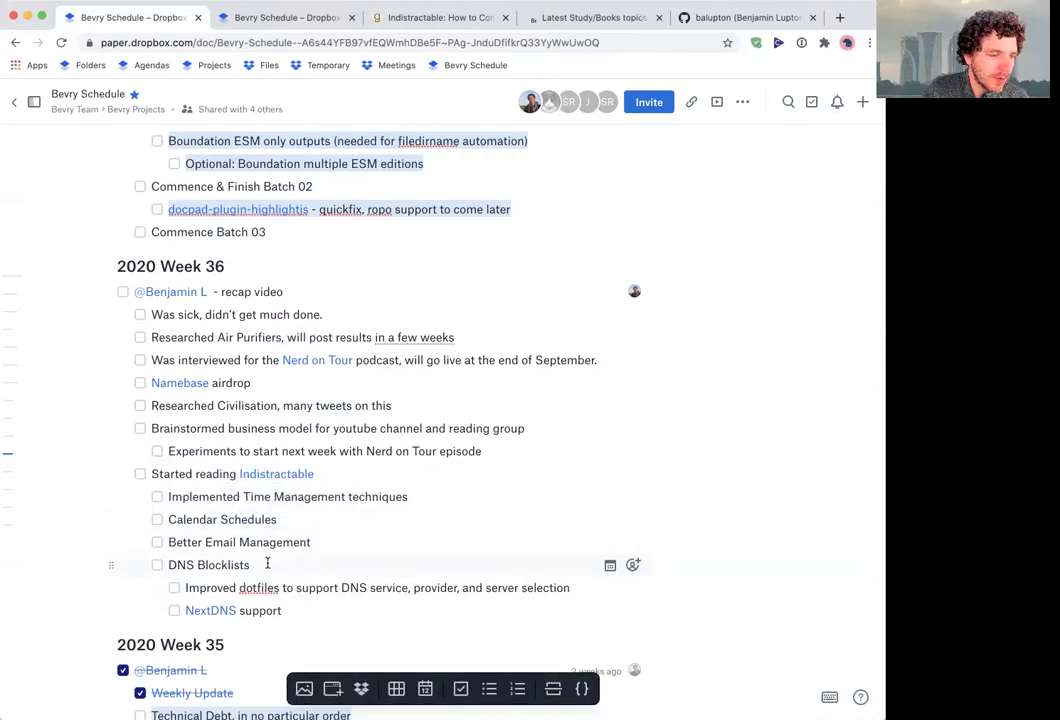
# Highlight part of Better Email Management, then open the NextDNS link in a new tab.
pyautogui.scroll(1, 267, 564)
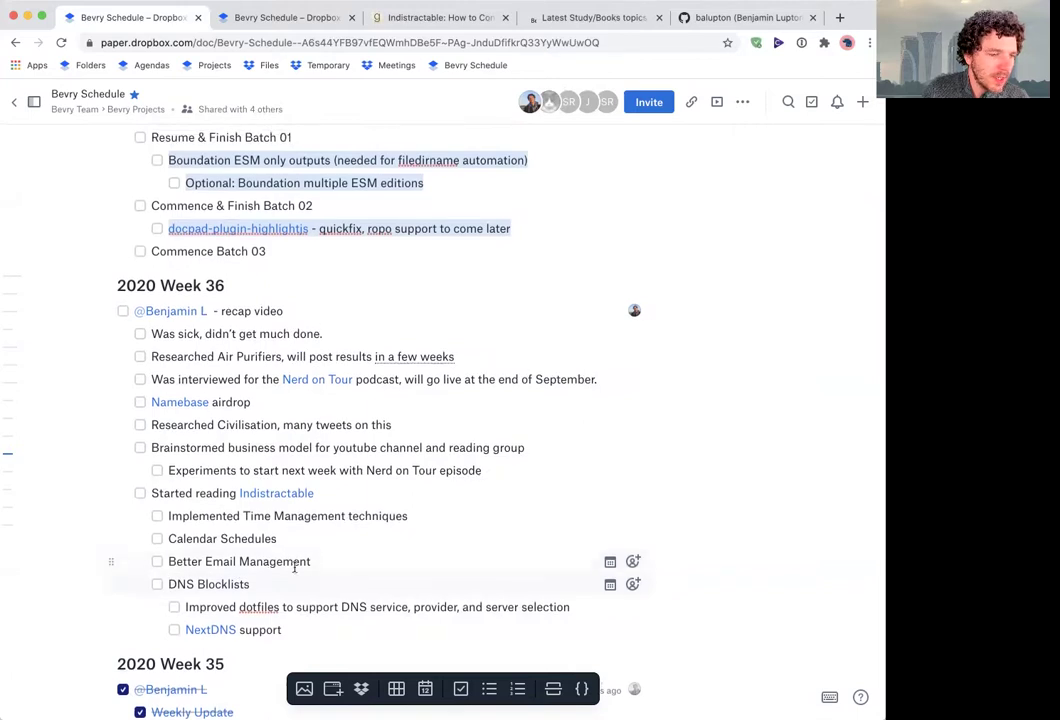
pyautogui.moveTo(308, 562); pyautogui.dragTo(223, 562)
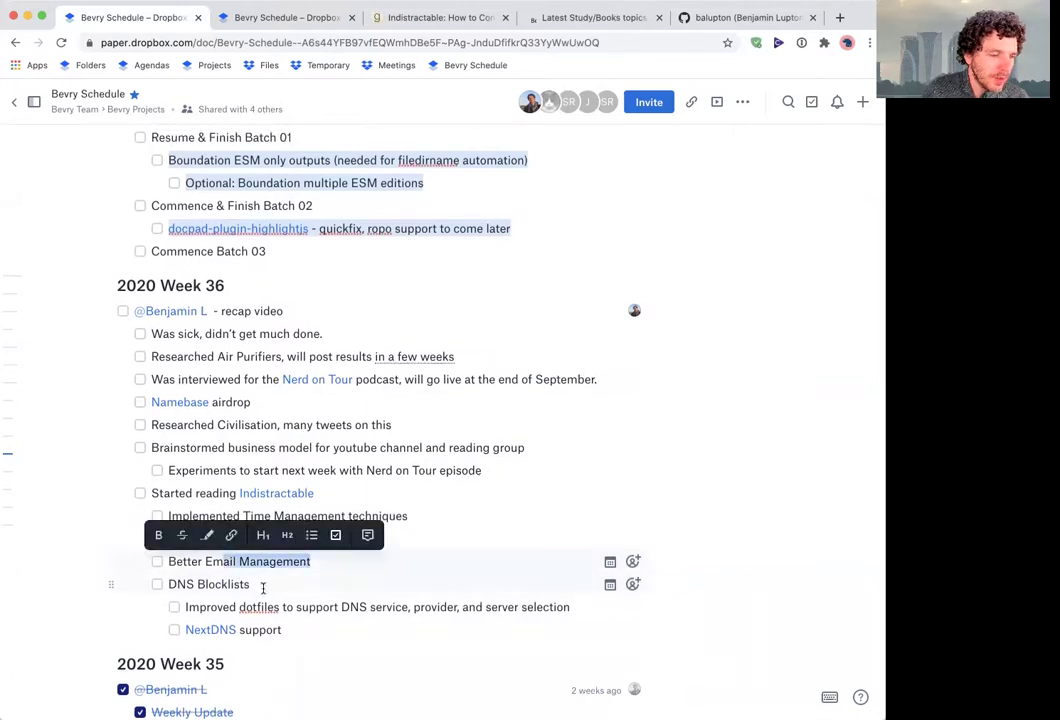
pyautogui.click(263, 588)
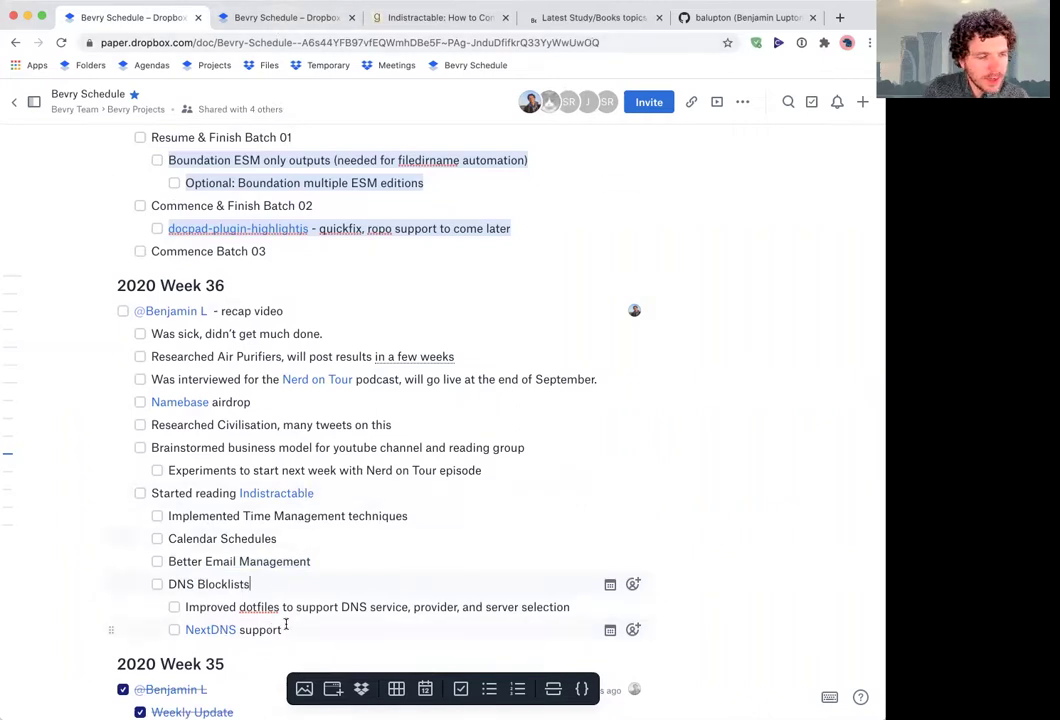
pyautogui.click(214, 631)
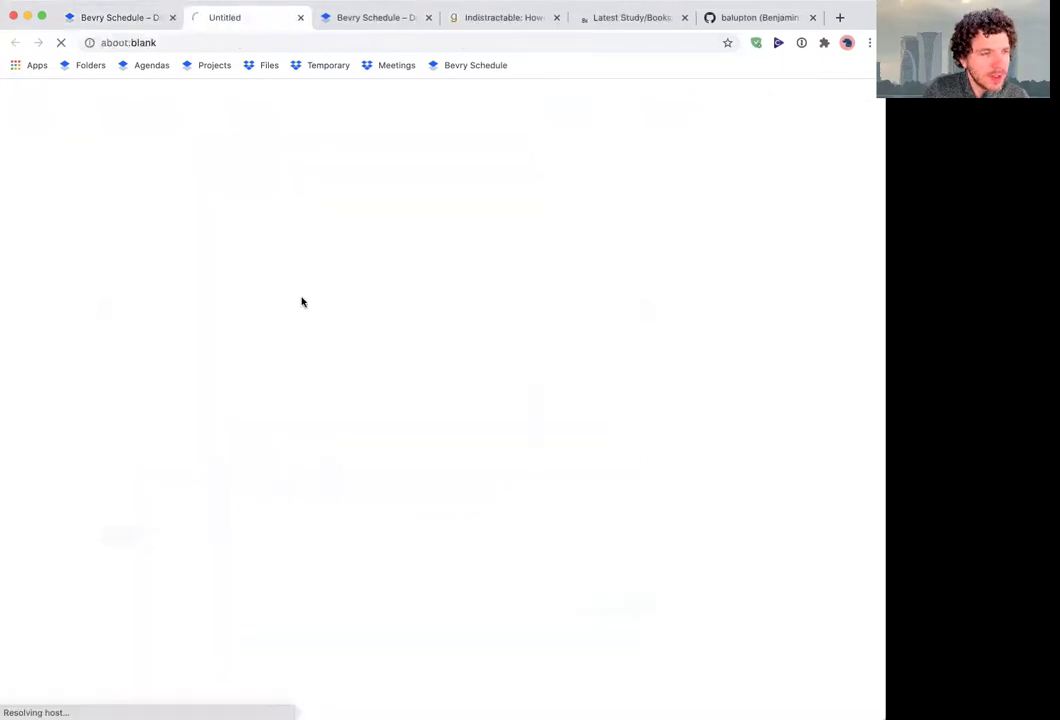
# Highlight the referral part of the nextdns.io address, then close that tab.
pyautogui.doubleClick(232, 42)
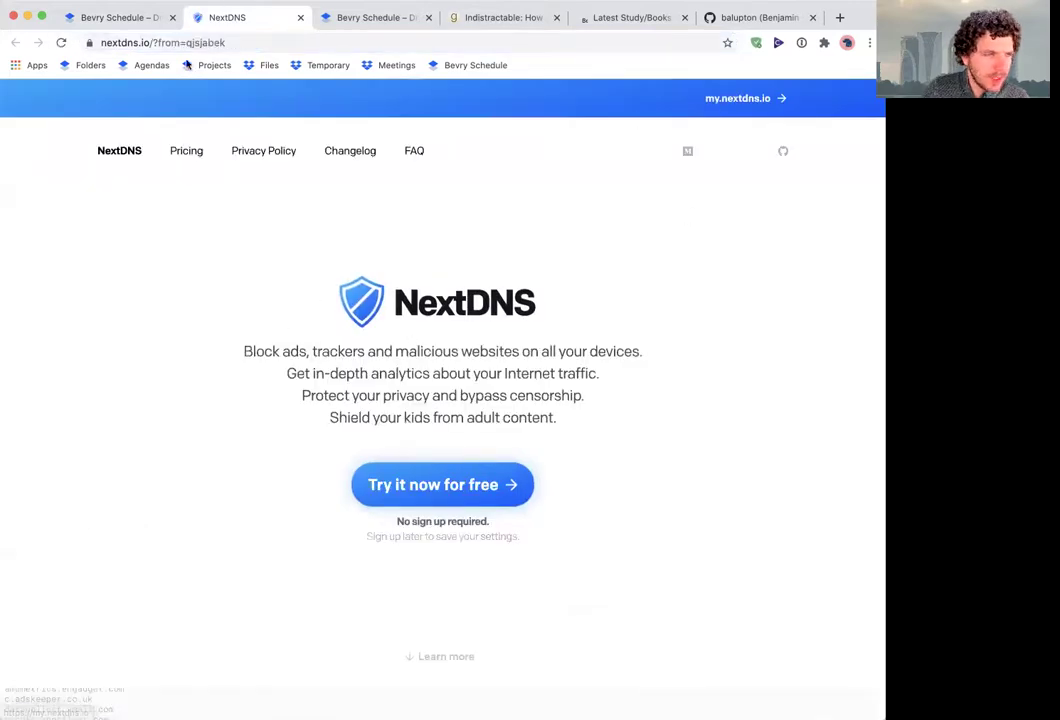
pyautogui.click(125, 20)
pyautogui.click(300, 17)
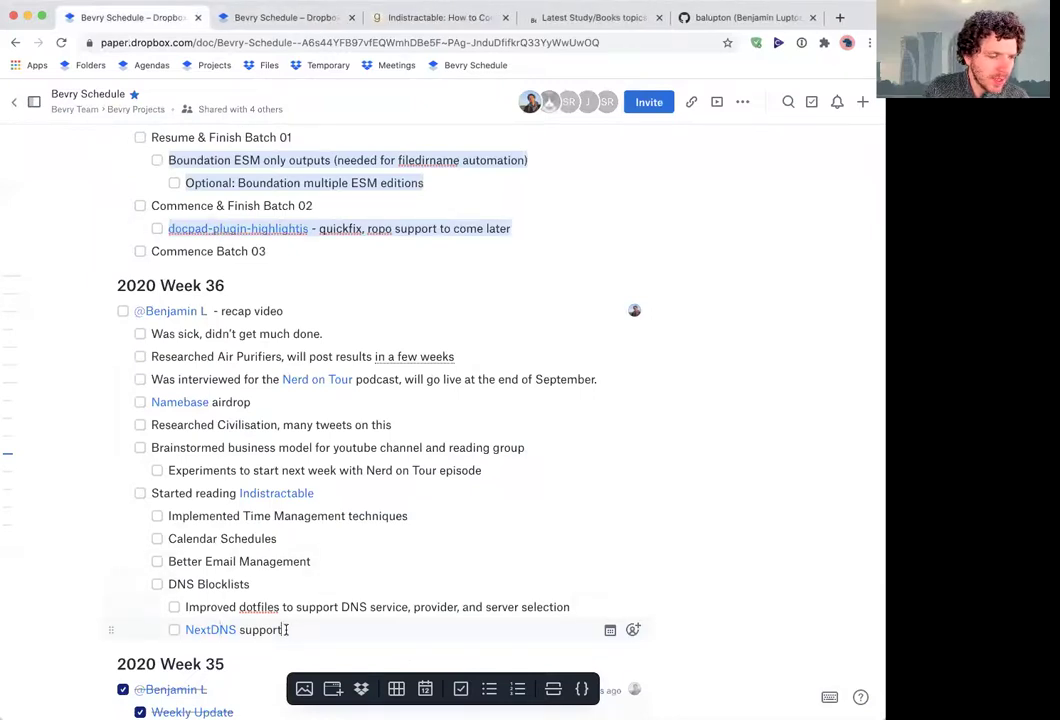
pyautogui.moveTo(287, 629); pyautogui.dragTo(260, 598)
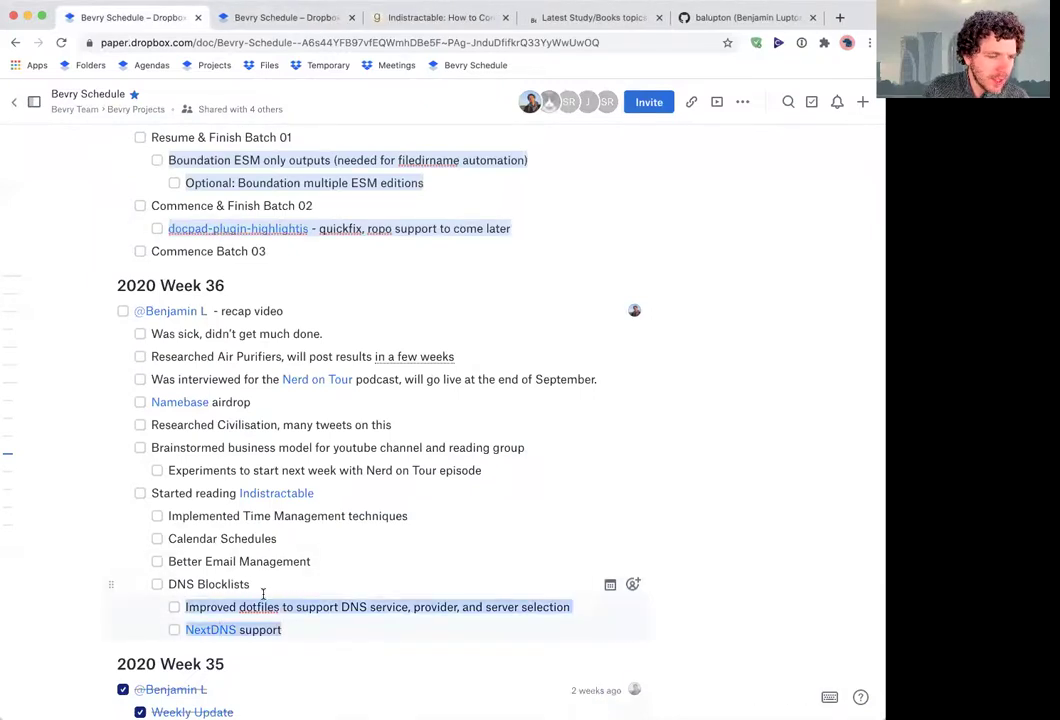
pyautogui.click(297, 633)
pyautogui.scroll(1, 260, 633)
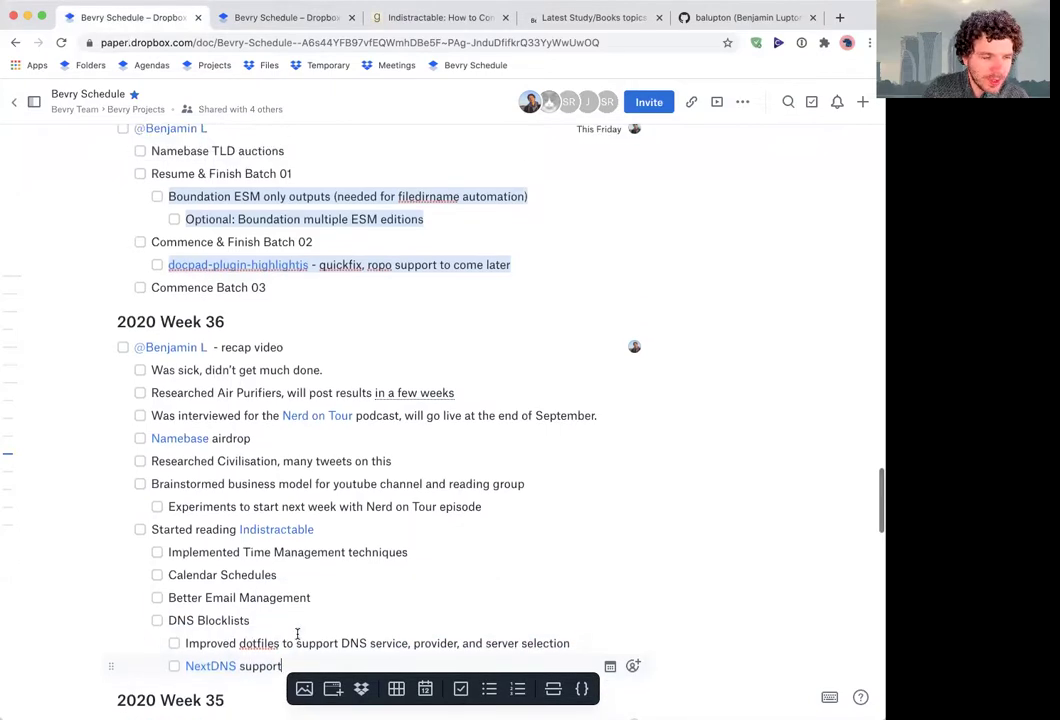
pyautogui.scroll(-1, 230, 632)
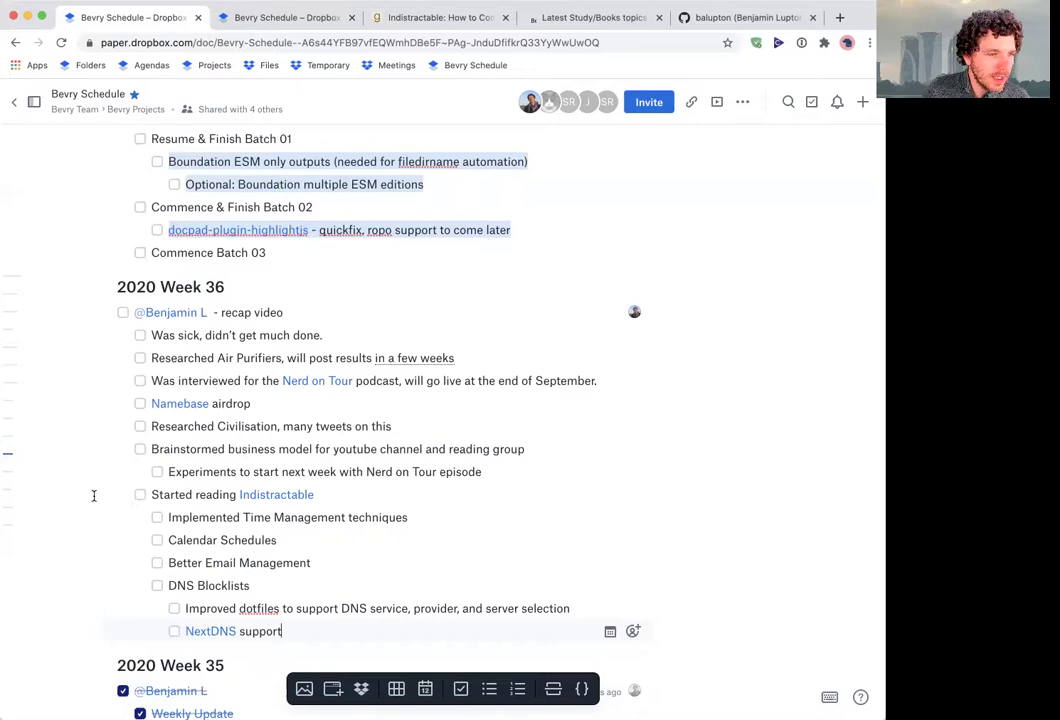
pyautogui.scroll(7, 94, 495)
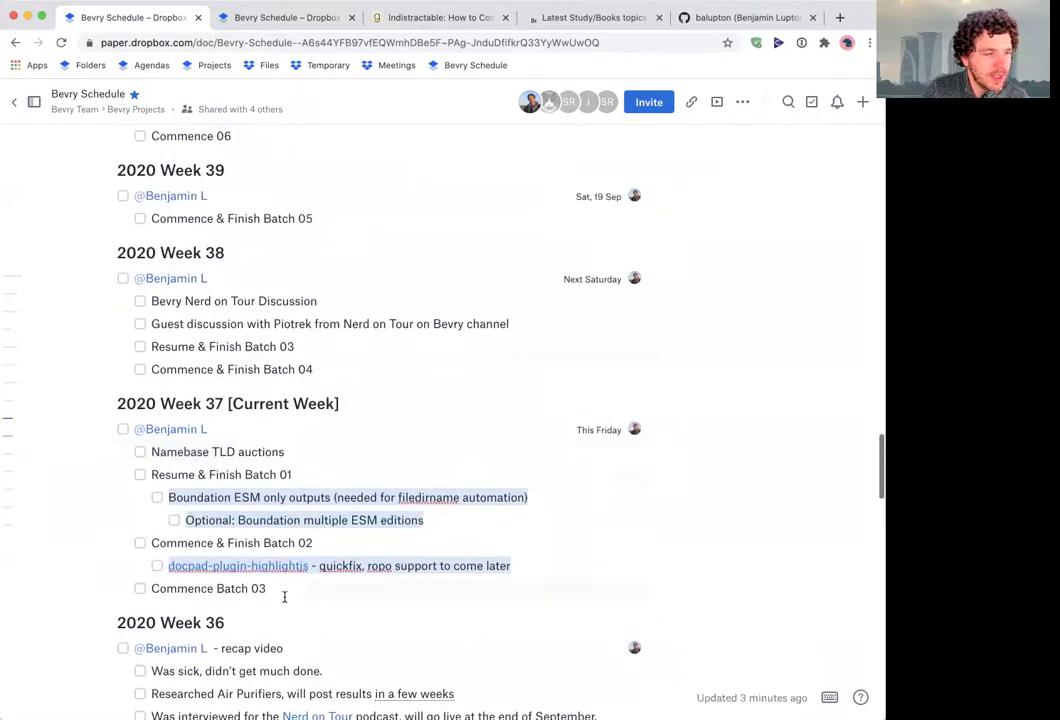
pyautogui.moveTo(268, 589); pyautogui.dragTo(172, 429)
pyautogui.scroll(1, 229, 354)
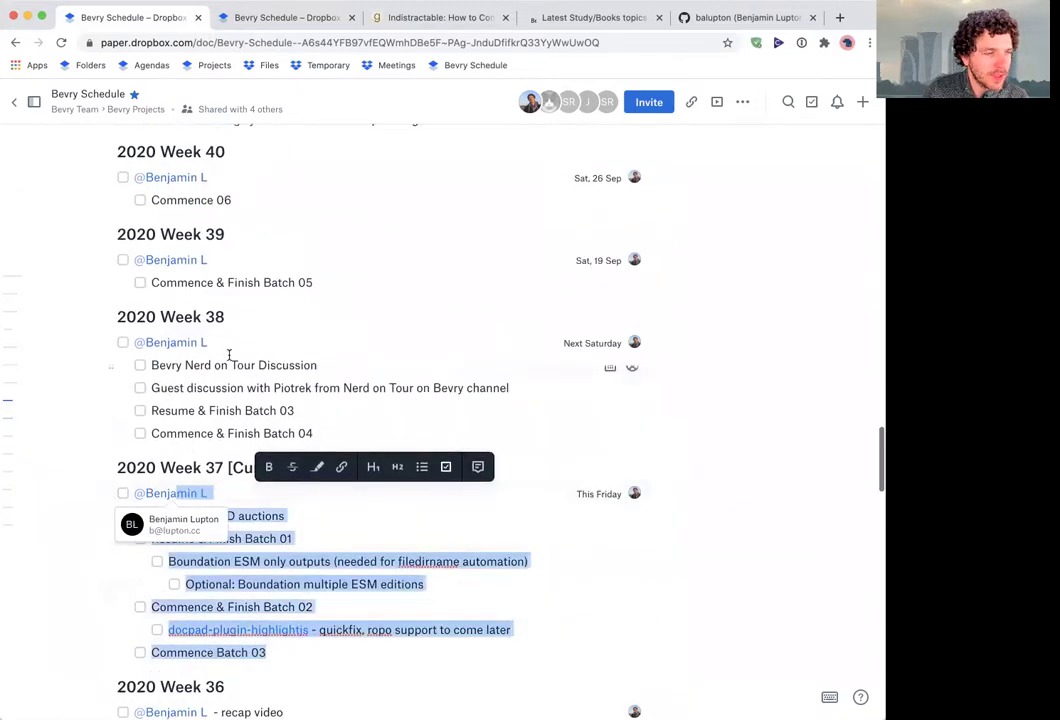
pyautogui.scroll(20, 229, 354)
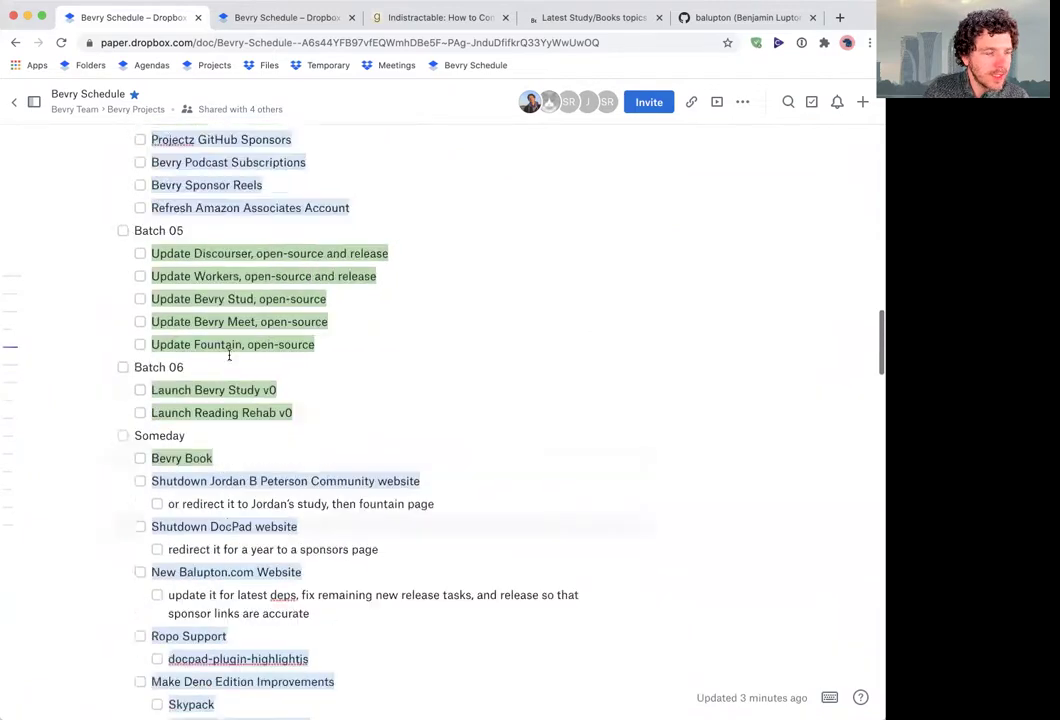
pyautogui.scroll(12, 229, 355)
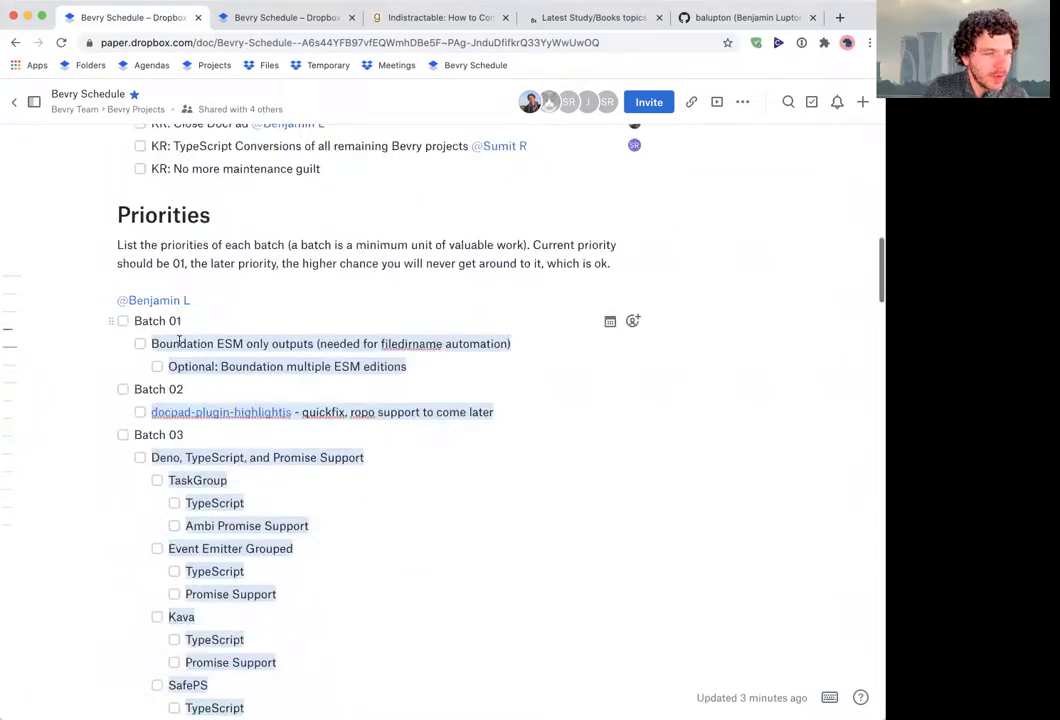
pyautogui.scroll(-12, 170, 350)
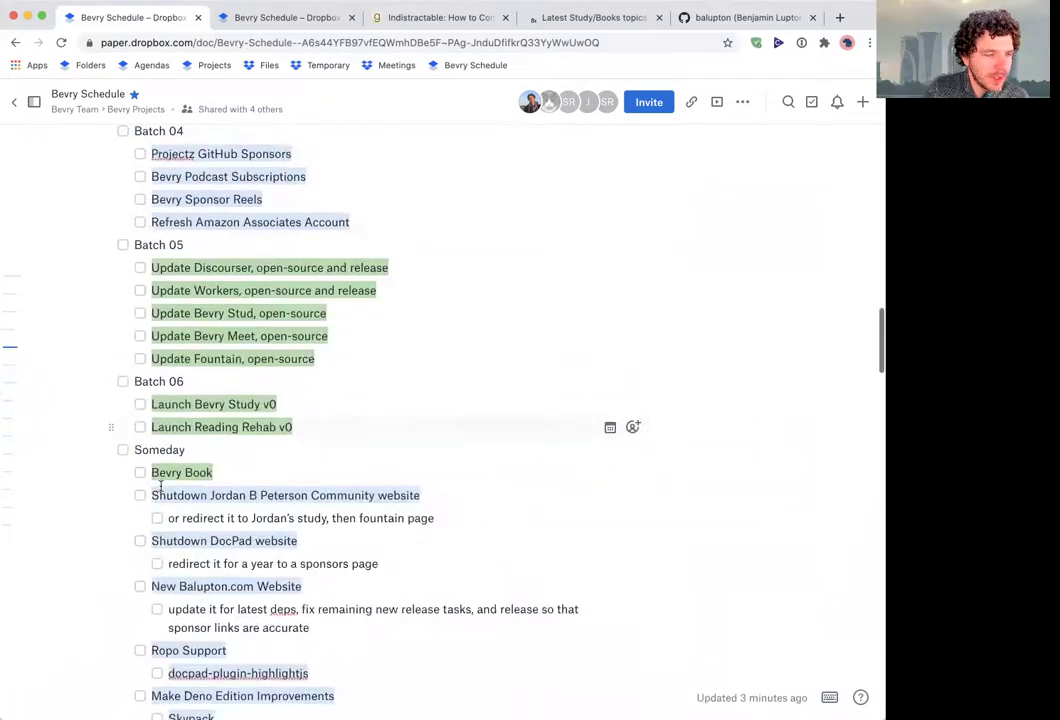
pyautogui.scroll(-16, 160, 486)
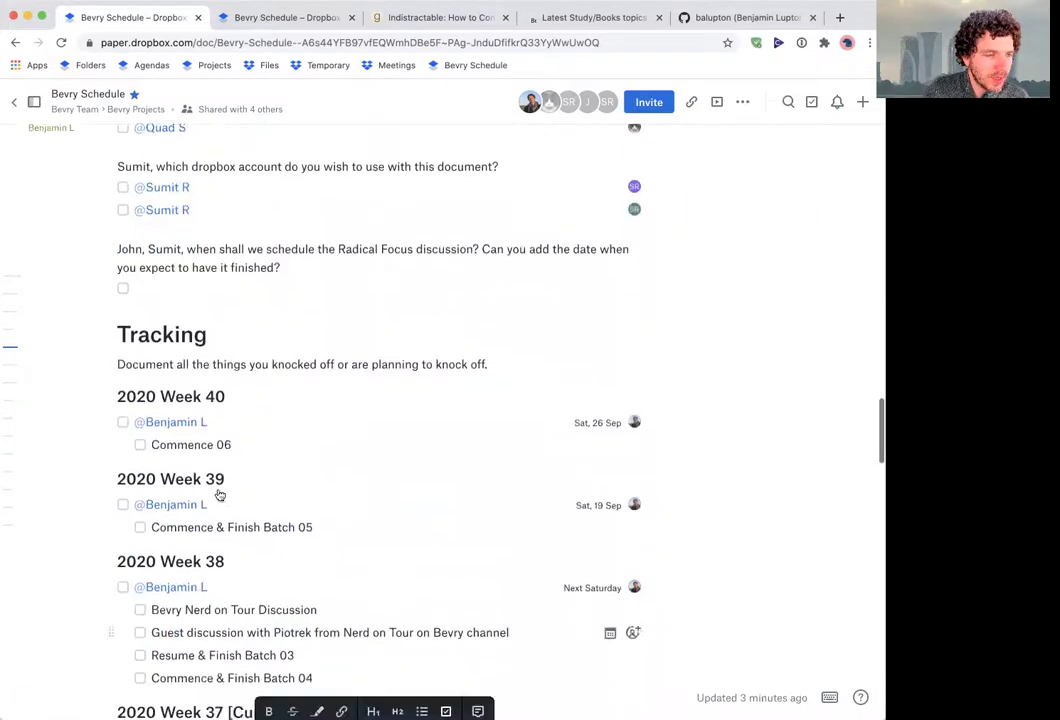
pyautogui.scroll(-16, 220, 495)
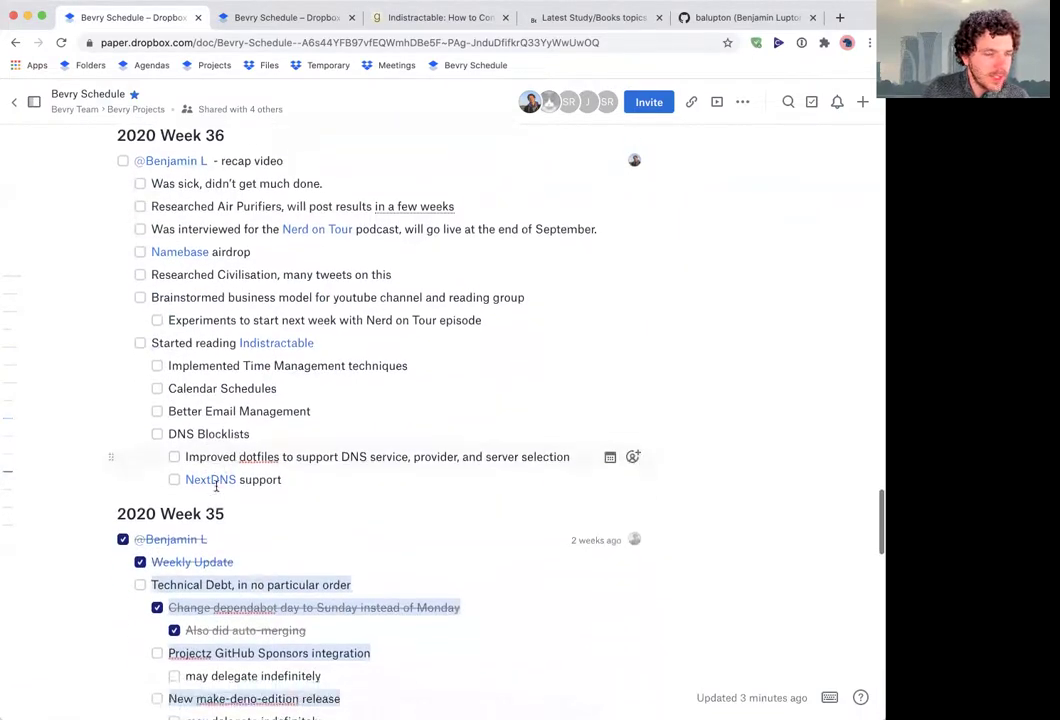
pyautogui.scroll(3, 180, 500)
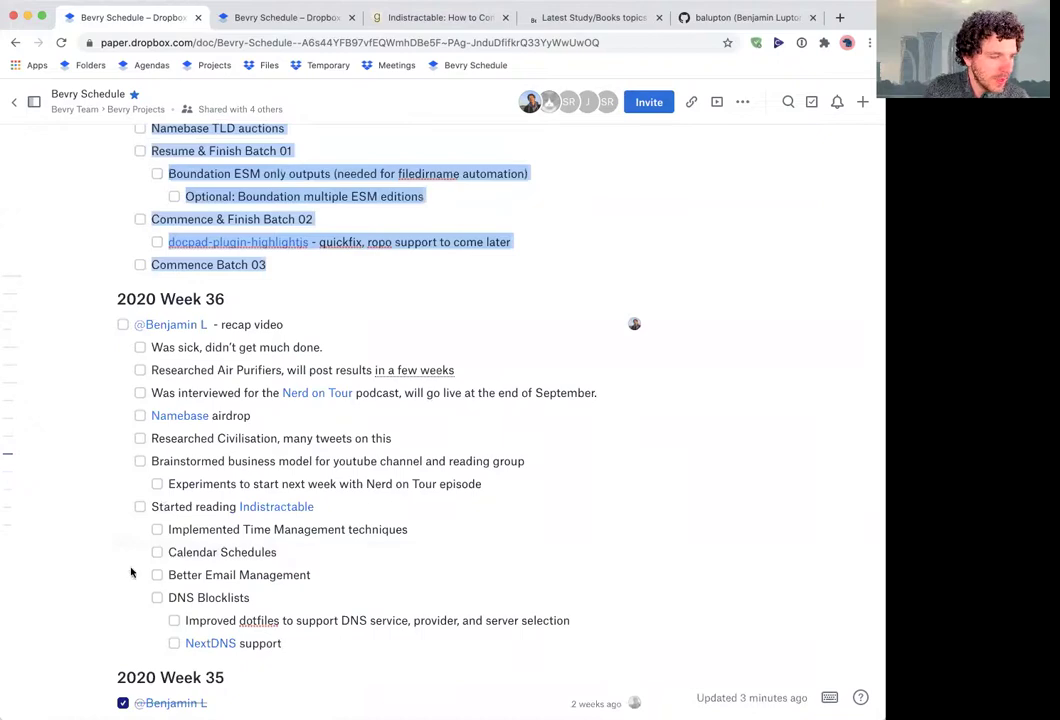
pyautogui.scroll(-15, 350, 446)
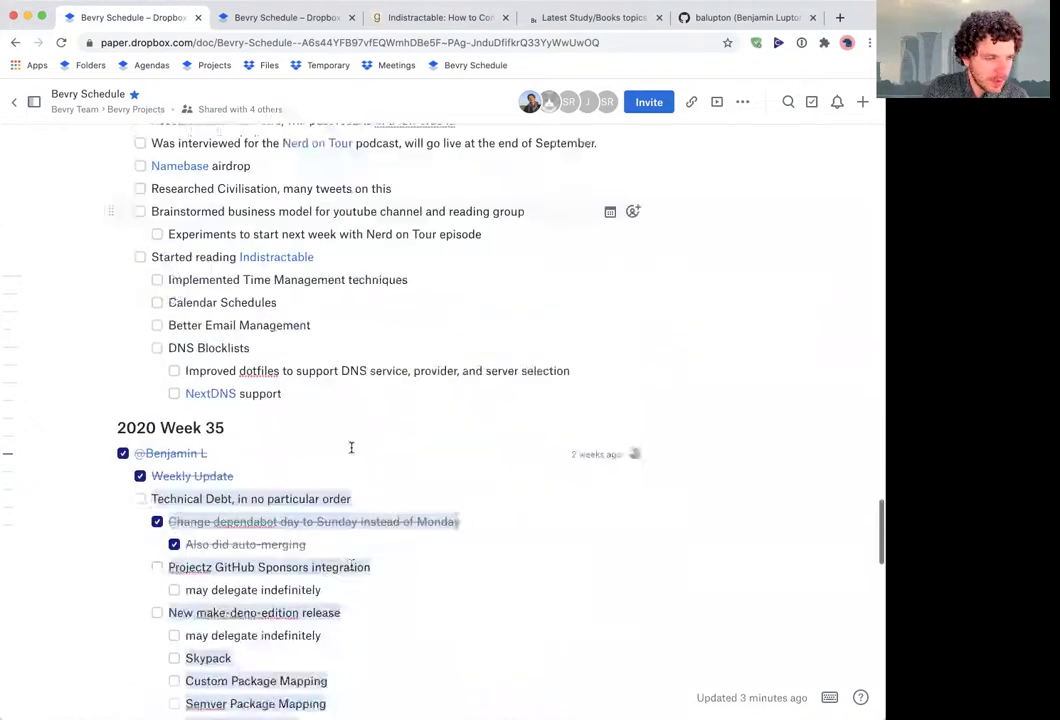
pyautogui.scroll(20, 351, 447)
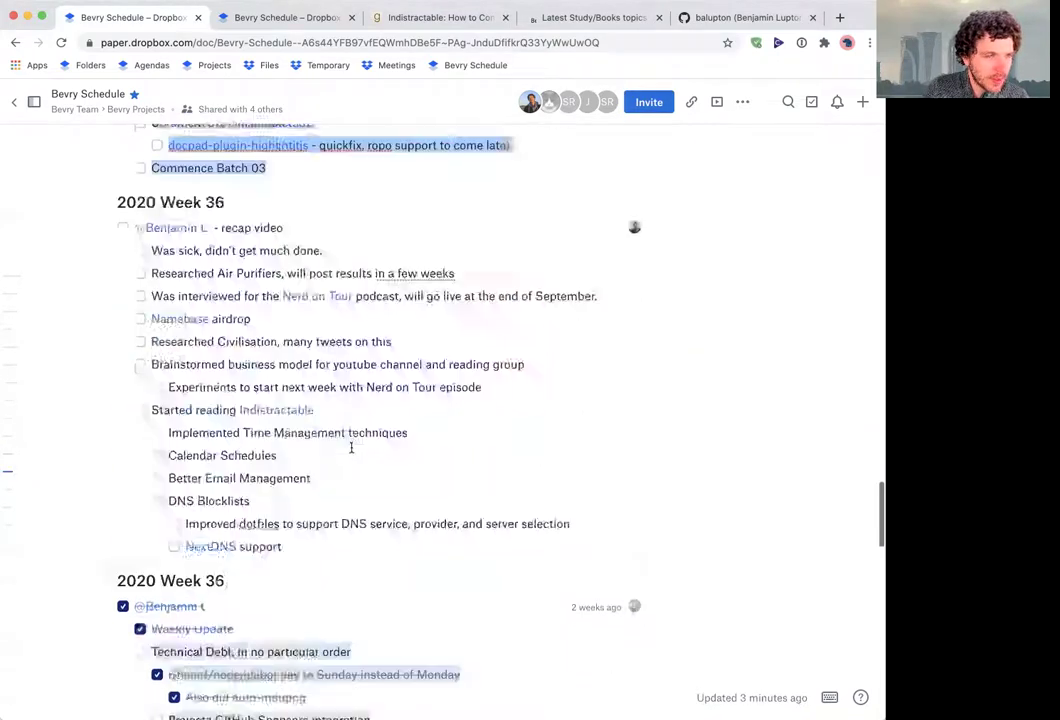